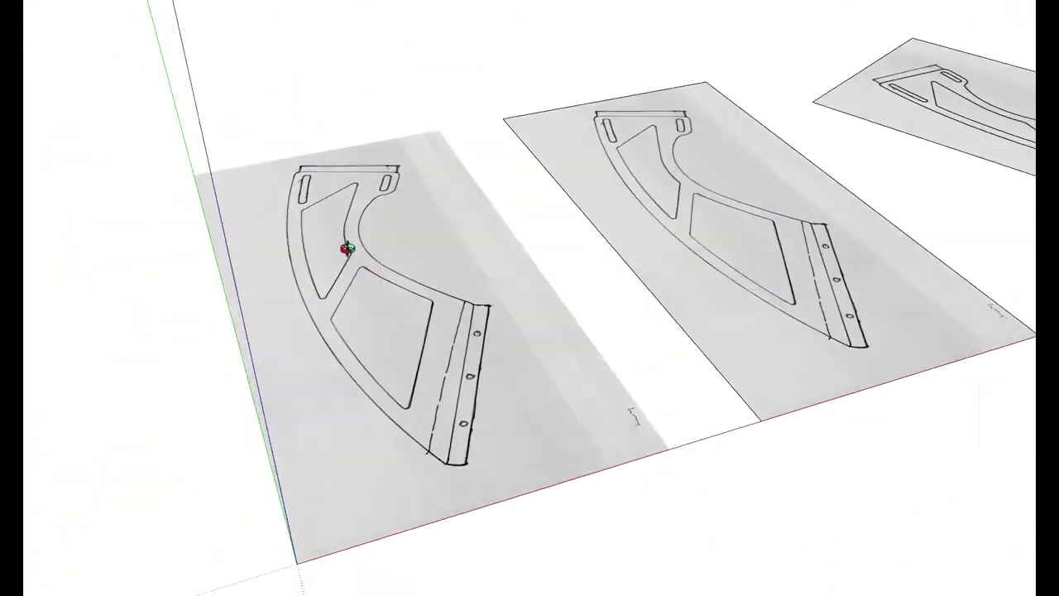
Orbit and zoom around the sketch sheets to inspect the traced green bracket outline
mouse_move(348, 245)
middle_mouse_down()
mouse_move(462, 239)
mouse_move(485, 300)
middle_mouse_up()
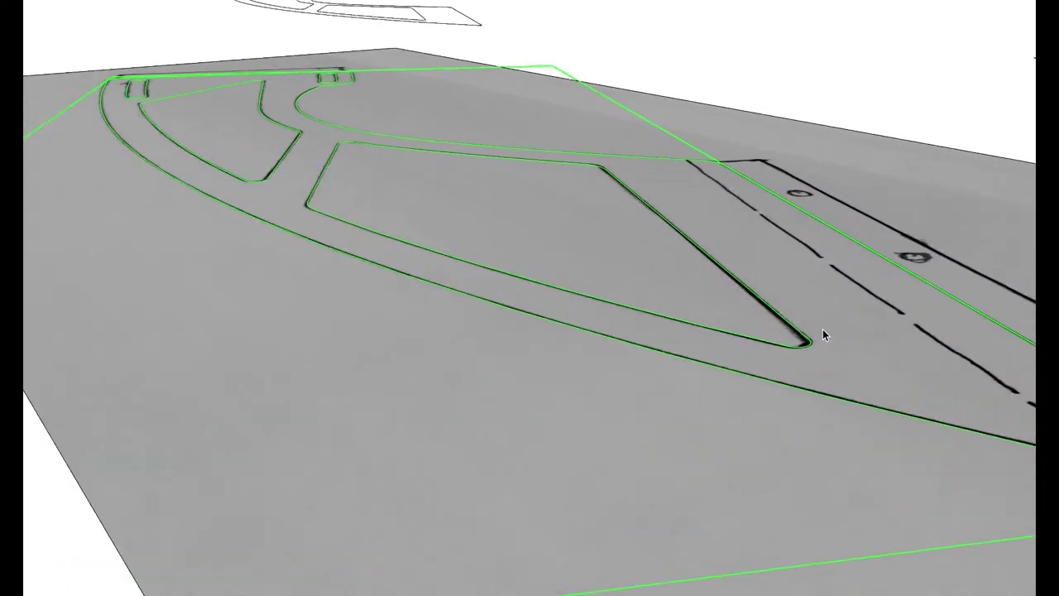
scroll(822, 330, "up", 2)
scroll(509, 319, "down", 2)
scroll(509, 318, "down", 2)
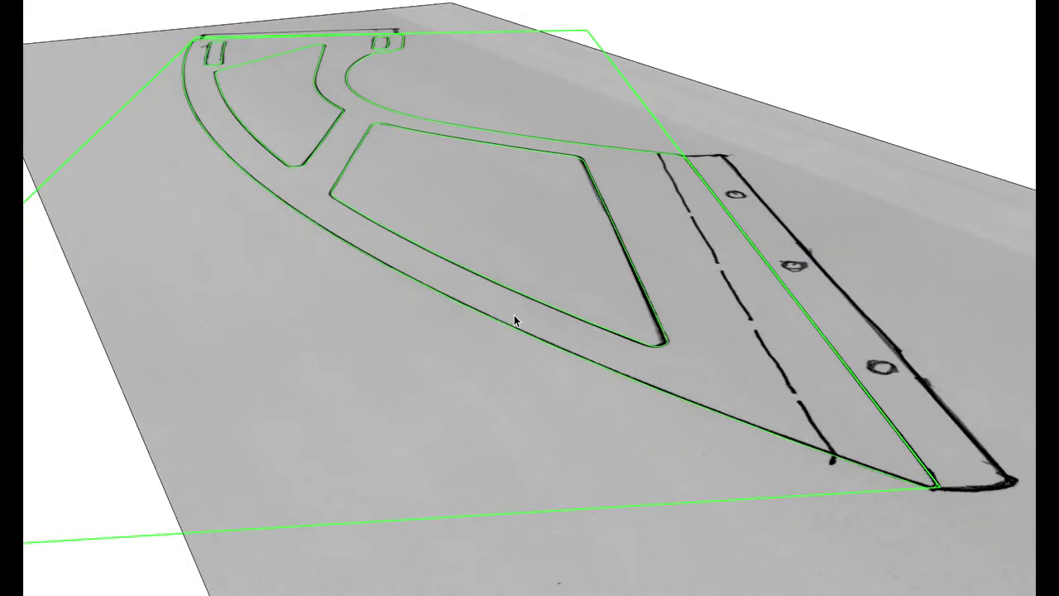
mouse_move(582, 268)
middle_mouse_down()
mouse_move(503, 248)
mouse_move(499, 269)
mouse_move(691, 260)
middle_mouse_up()
scroll(503, 248, "down", 2)
scroll(710, 261, "up", 2)
scroll(691, 241, "up", 1)
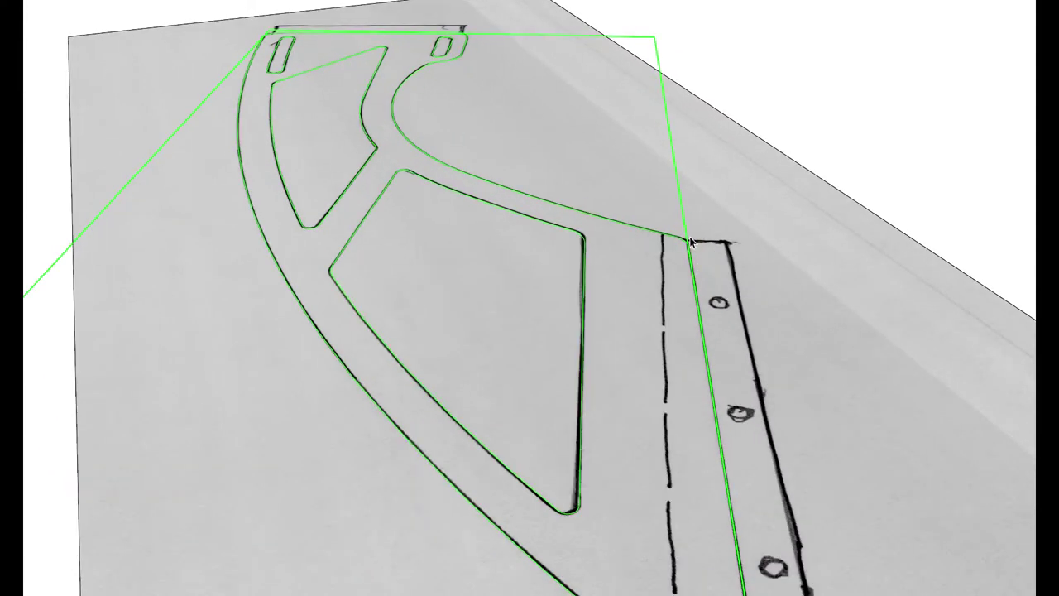
middle_click_drag(566, 309, 544, 179)
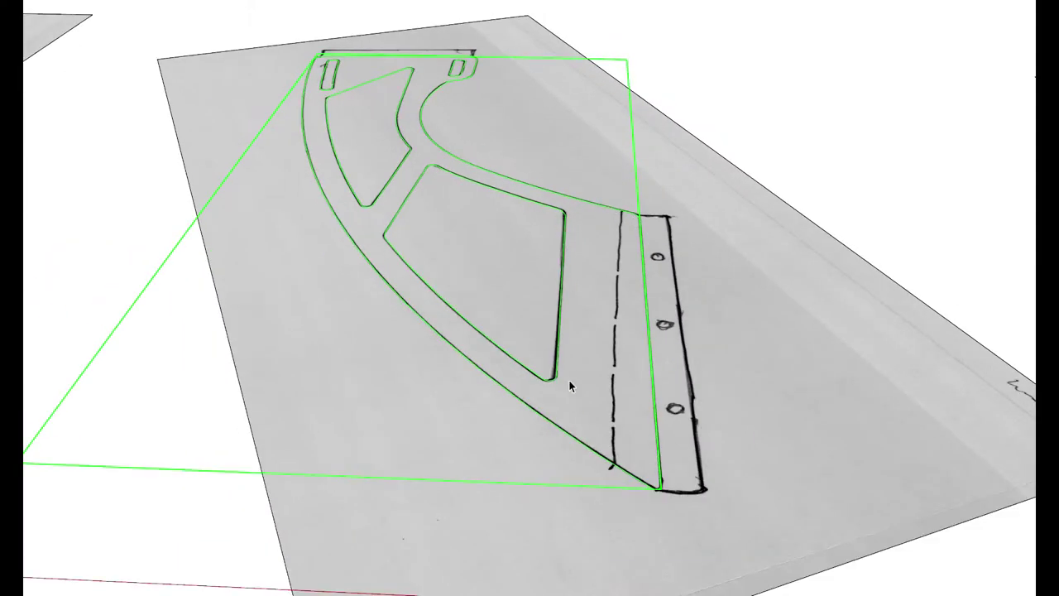
middle_click_drag(648, 332, 625, 246)
middle_click_drag(502, 260, 555, 256)
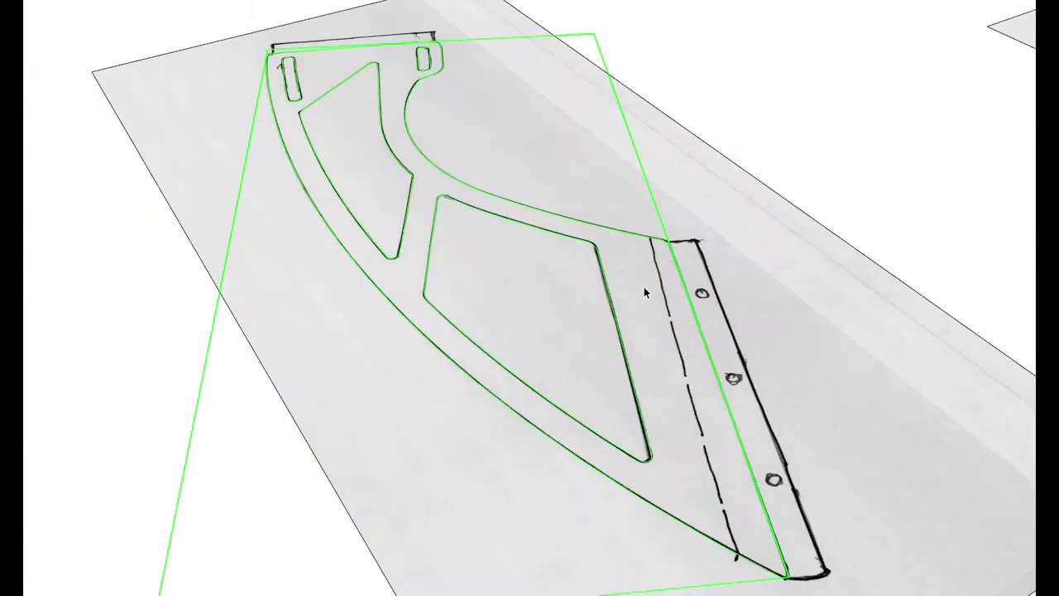
scroll(480, 338, "down", 3)
scroll(370, 225, "down", 2)
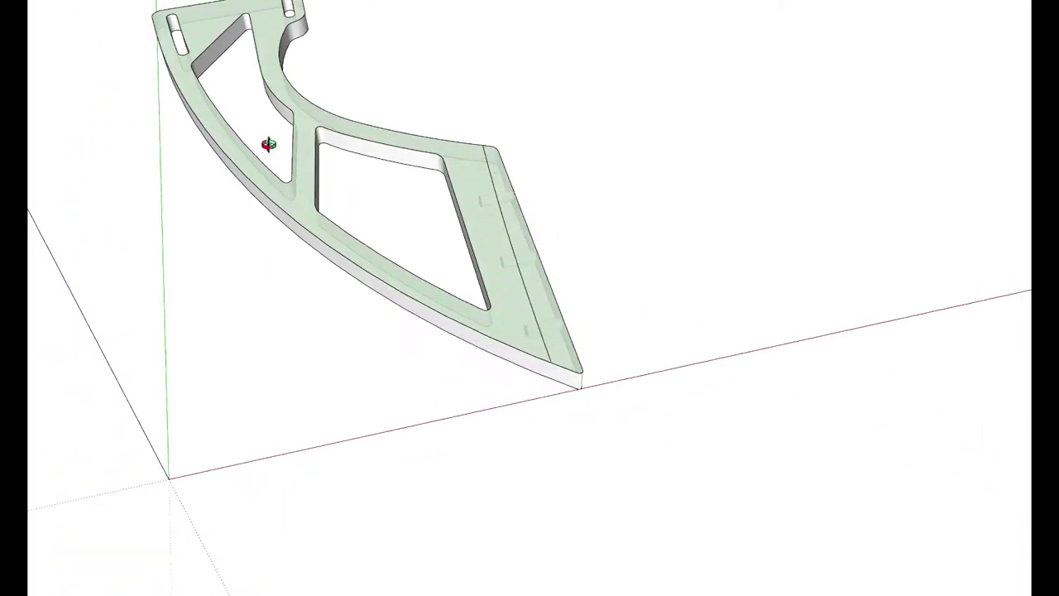
Select the whole bracket and place a copy to its right along the red axis
middle_click_drag(268, 141, 279, 109)
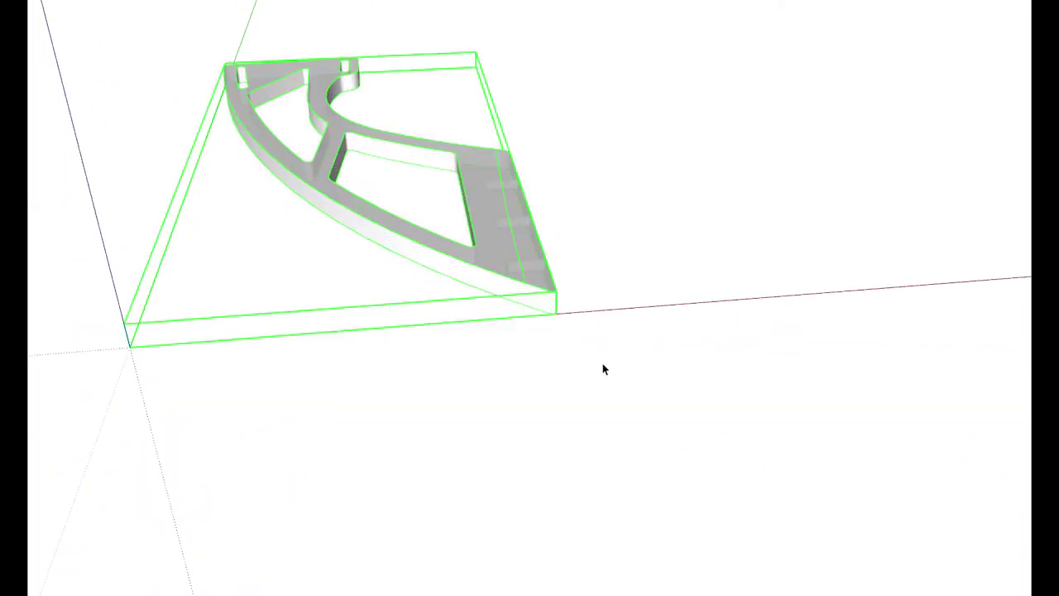
middle_click_drag(503, 279, 473, 222)
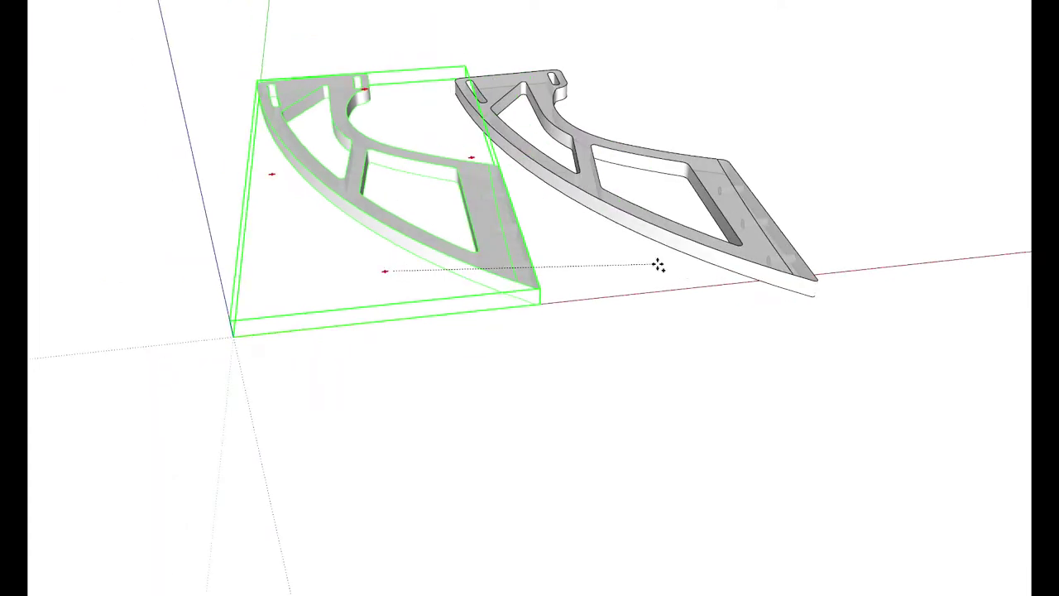
left_click_drag(397, 273, 750, 234, "ctrl")
mouse_move(750, 234)
middle_mouse_down()
mouse_move(724, 151)
mouse_move(702, 127)
middle_mouse_up()
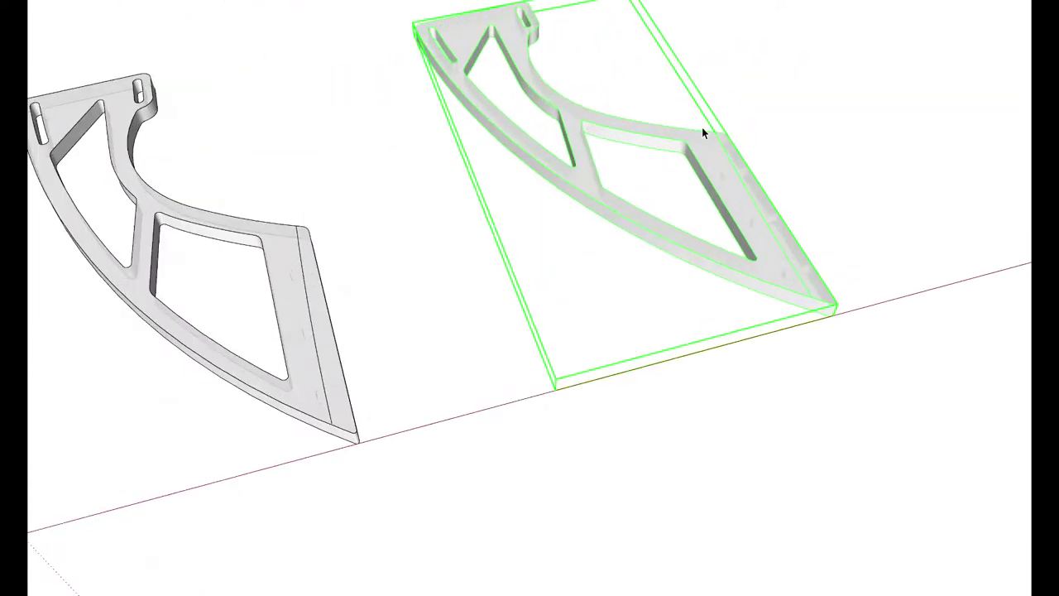
scroll(710, 149, "up", 3)
scroll(709, 150, "up", 3)
scroll(678, 380, "down", 3)
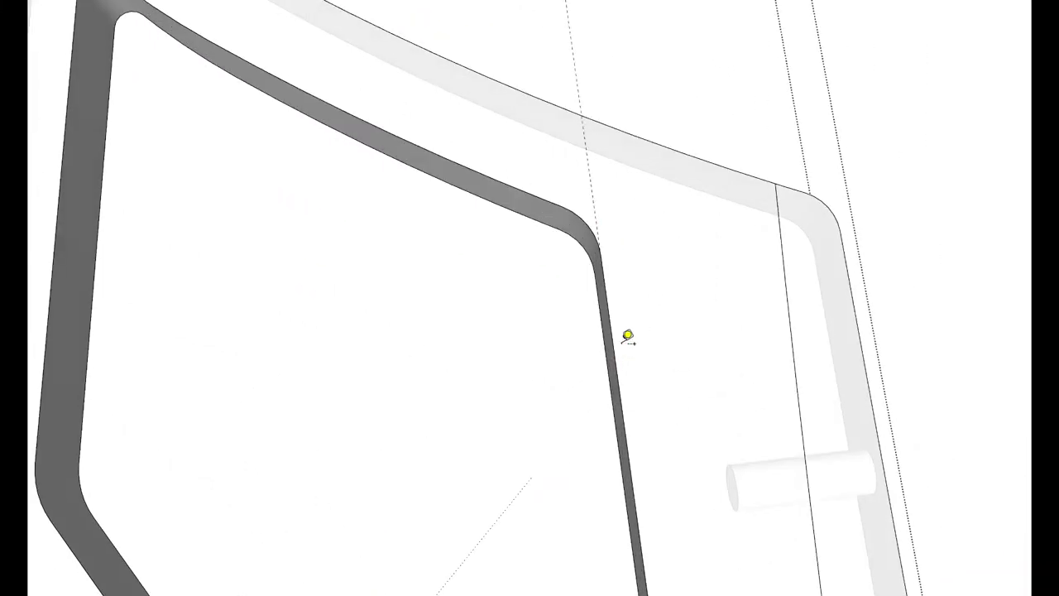
scroll(628, 240, "up", 2)
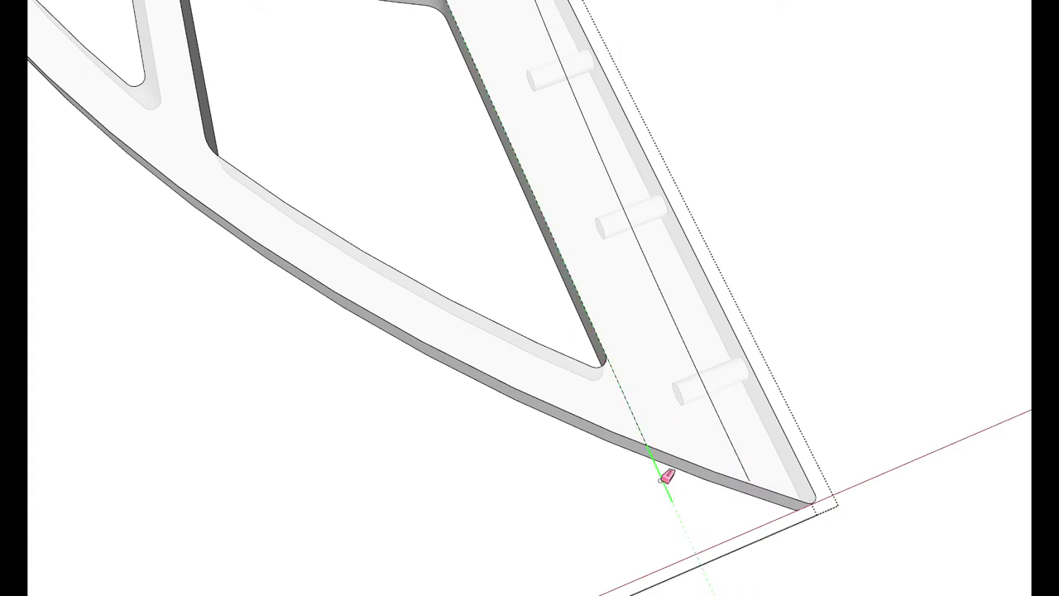
Zoom and orbit to view the lower frame junction of the copied bracket
scroll(507, 126, "up", 5)
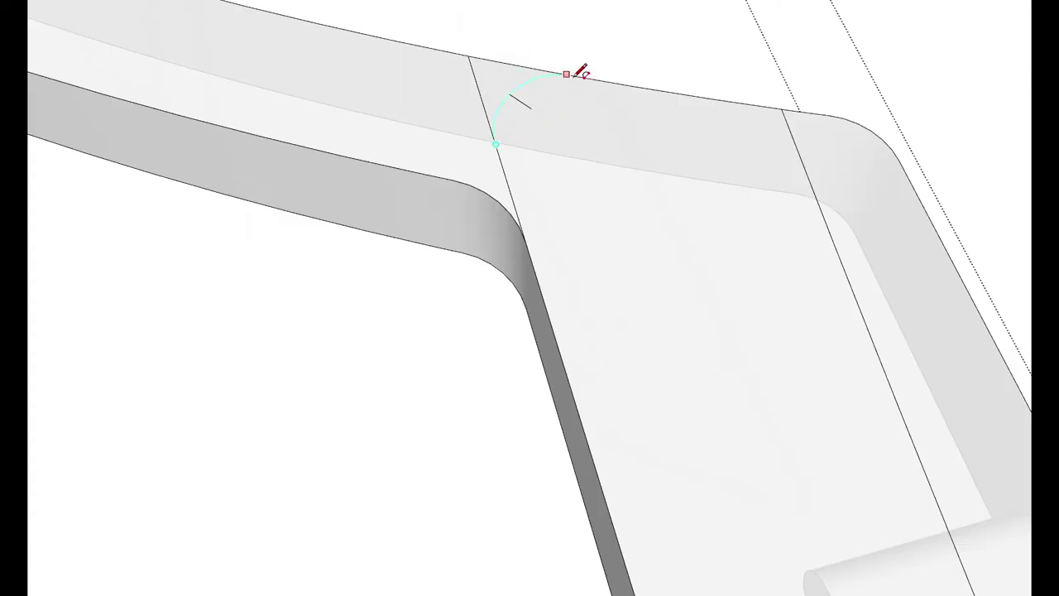
scroll(511, 90, "down", 4)
mouse_move(492, 83)
middle_mouse_down()
mouse_move(558, 201)
mouse_move(639, 449)
middle_mouse_up()
scroll(597, 472, "up", 4)
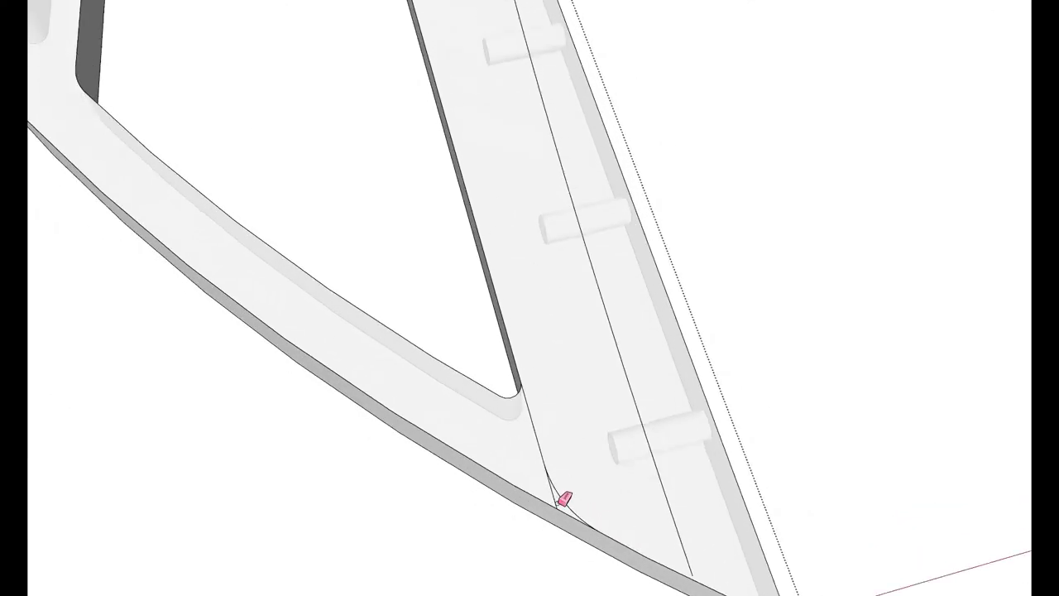
Zoom around the junctions and place another bracket copy further right
scroll(561, 495, "down", 2)
scroll(471, 402, "down", 1)
scroll(416, 267, "down", 3)
scroll(534, 460, "up", 5)
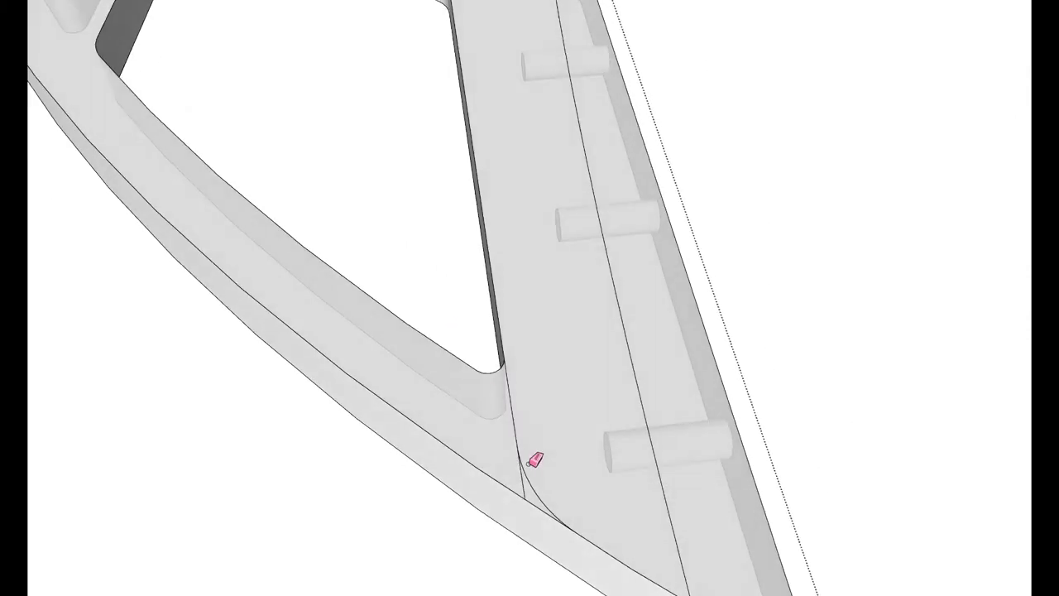
scroll(527, 477, "down", 3)
scroll(480, 91, "up", 2)
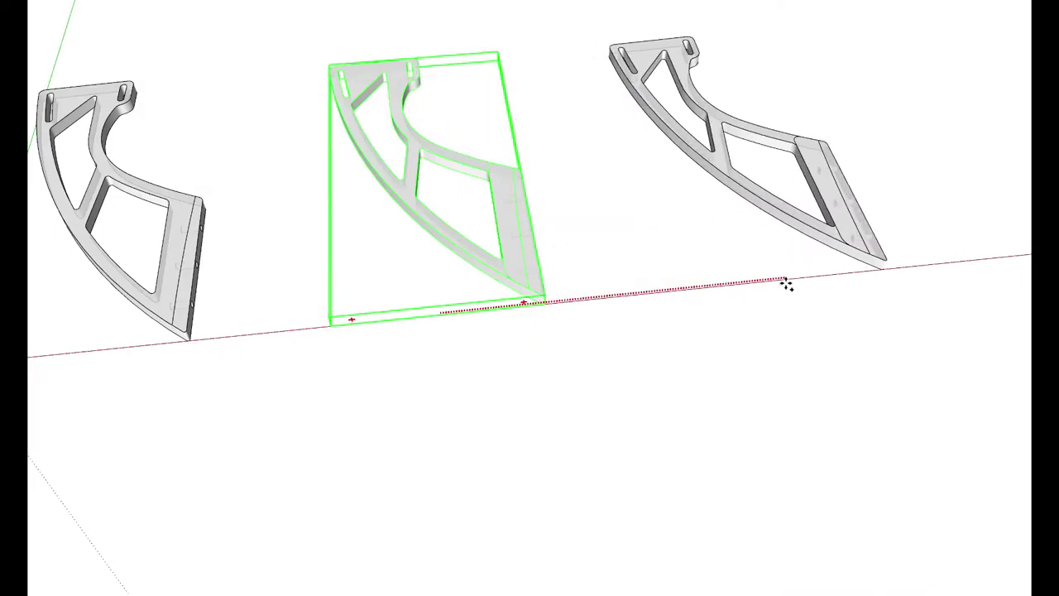
left_click(762, 279)
Zoom in and out to inspect the third bracket copy and its flange
scroll(745, 175, "up", 2)
scroll(704, 155, "up", 2)
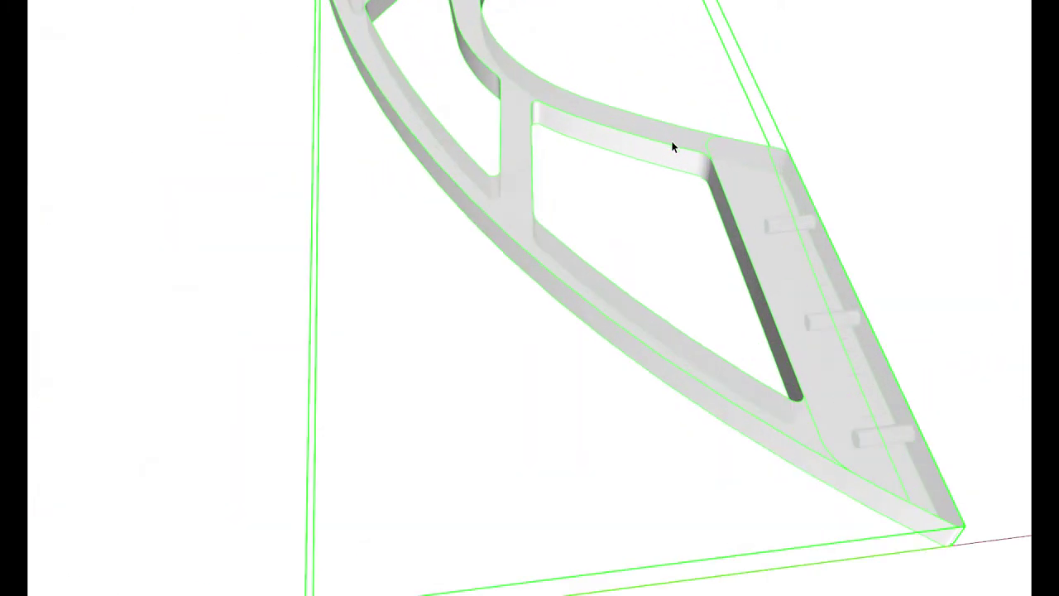
scroll(680, 140, "up", 1)
scroll(678, 140, "up", 2)
scroll(678, 140, "down", 3)
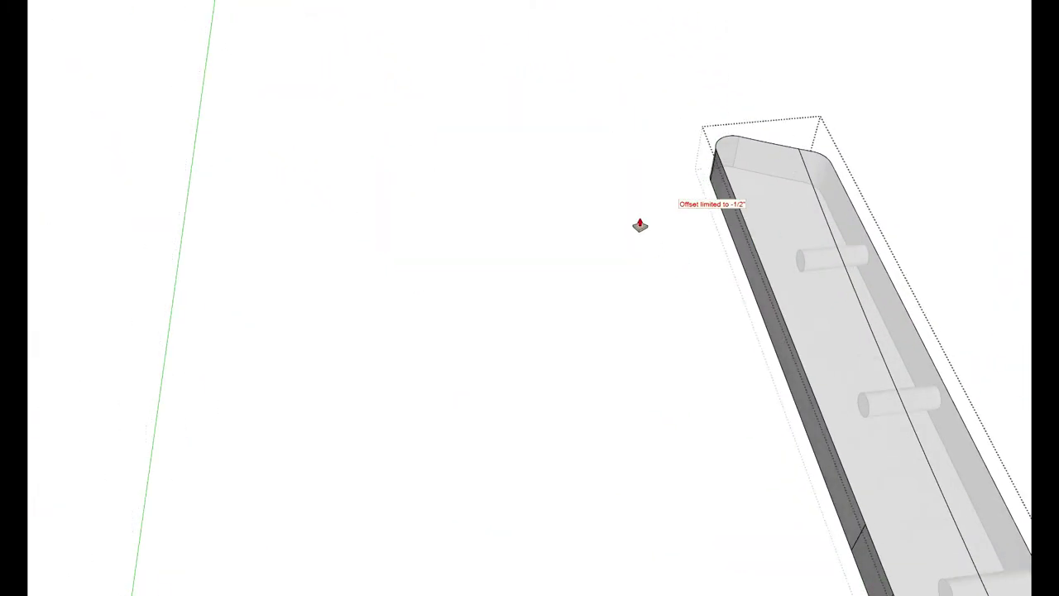
scroll(725, 216, "down", 2)
scroll(779, 385, "up", 3)
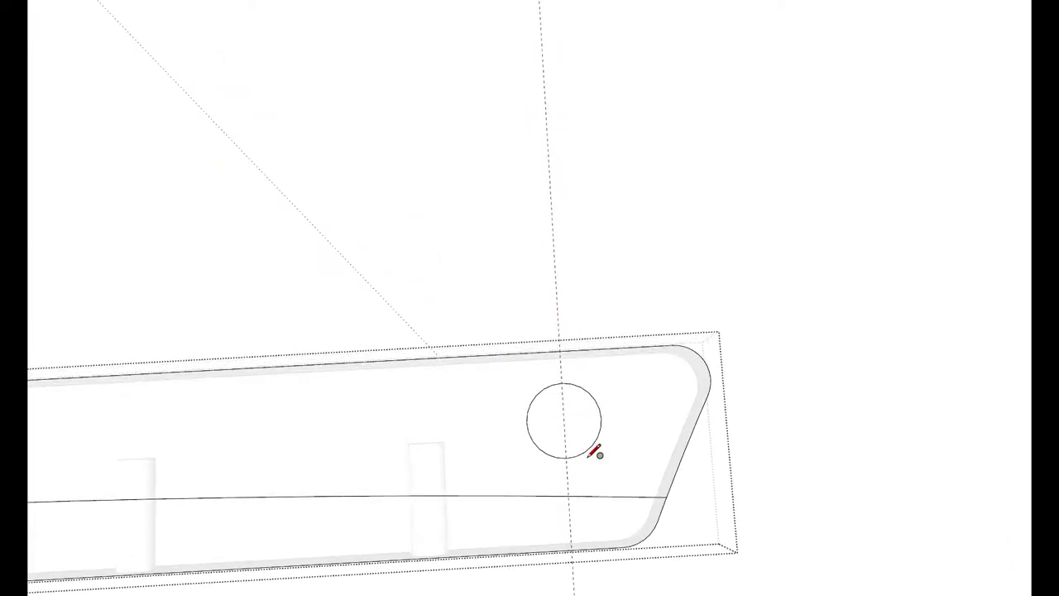
Begin a circle on the flange face, then orbit to show the top face and holes
middle_click_drag(596, 447, 574, 373)
left_click(587, 469)
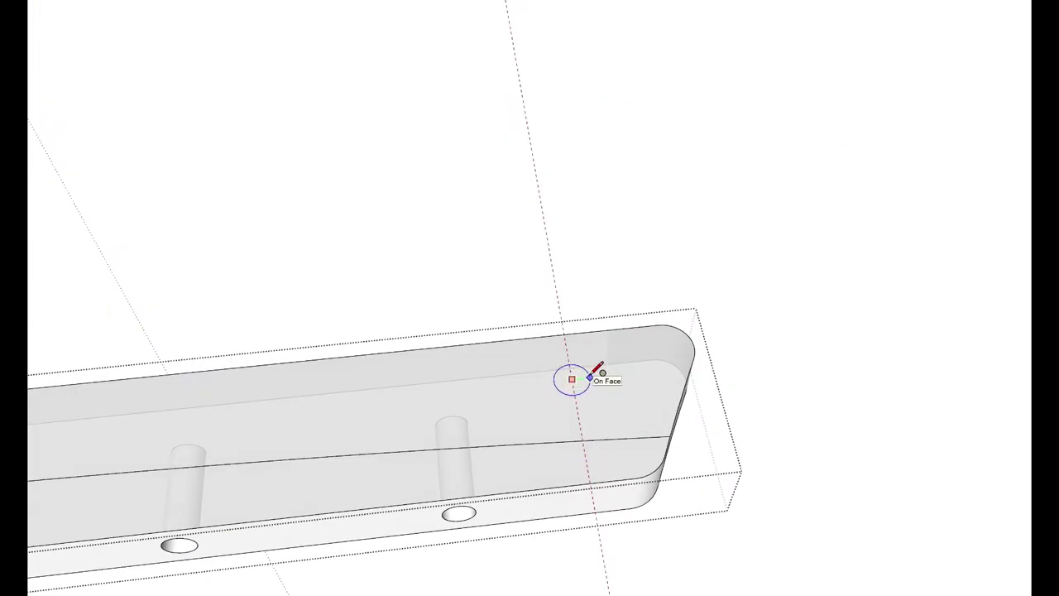
middle_click_drag(597, 370, 579, 461)
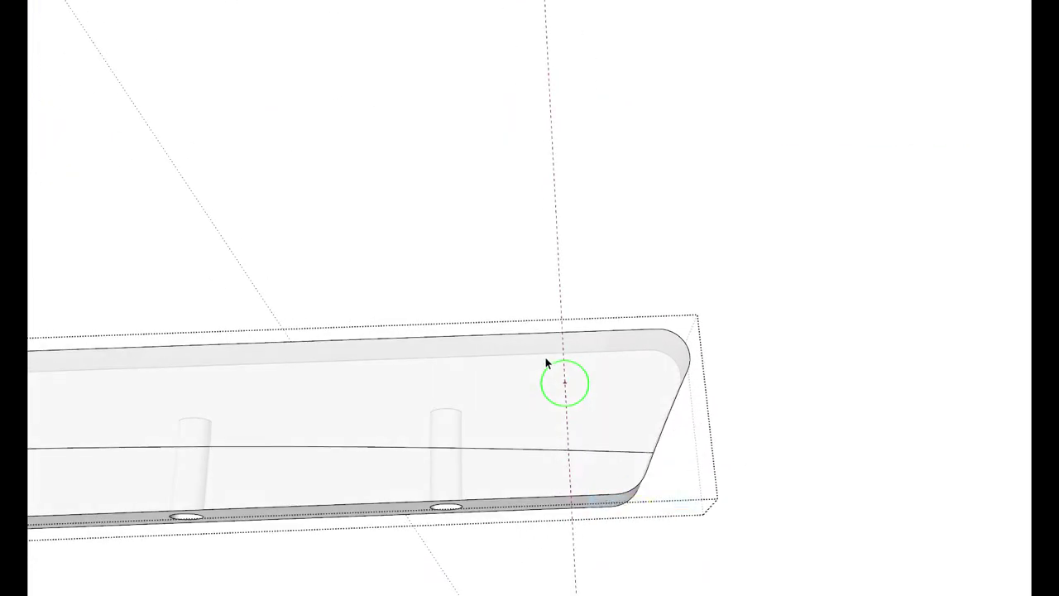
middle_click_drag(549, 361, 565, 384)
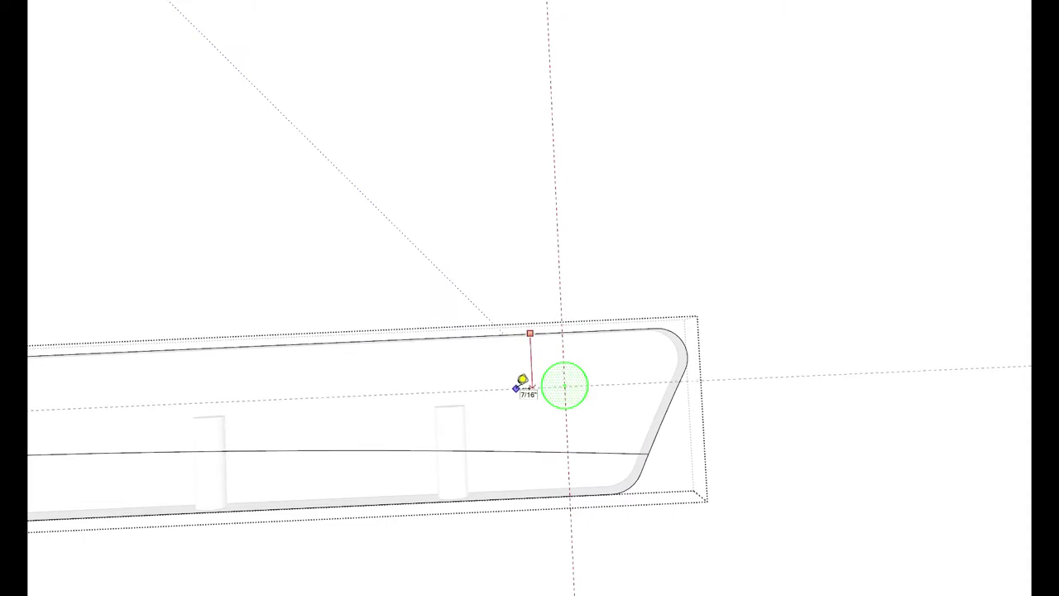
middle_click_drag(563, 388, 617, 337)
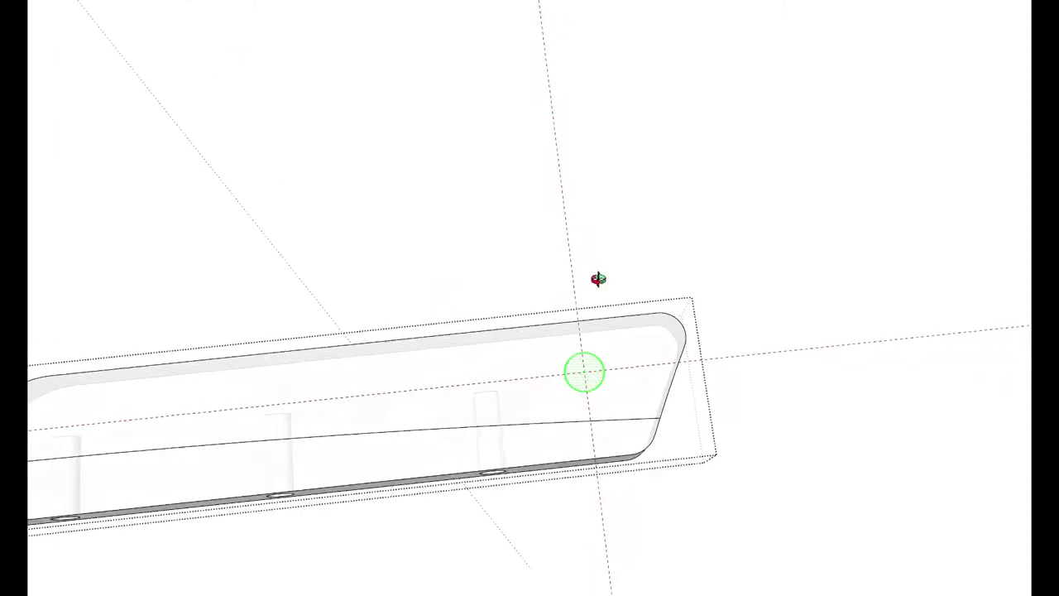
scroll(615, 336, "up", 3)
Convert two bolt-hole circles into polygons via their right-click menus
right_click(612, 347)
left_click(654, 438)
right_click(341, 351)
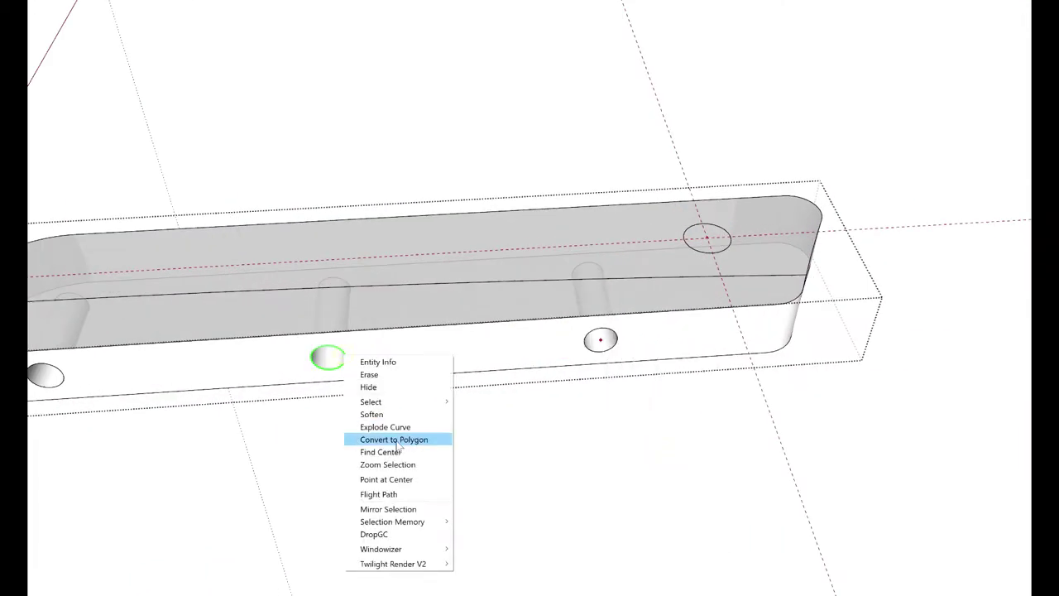
left_click(381, 438)
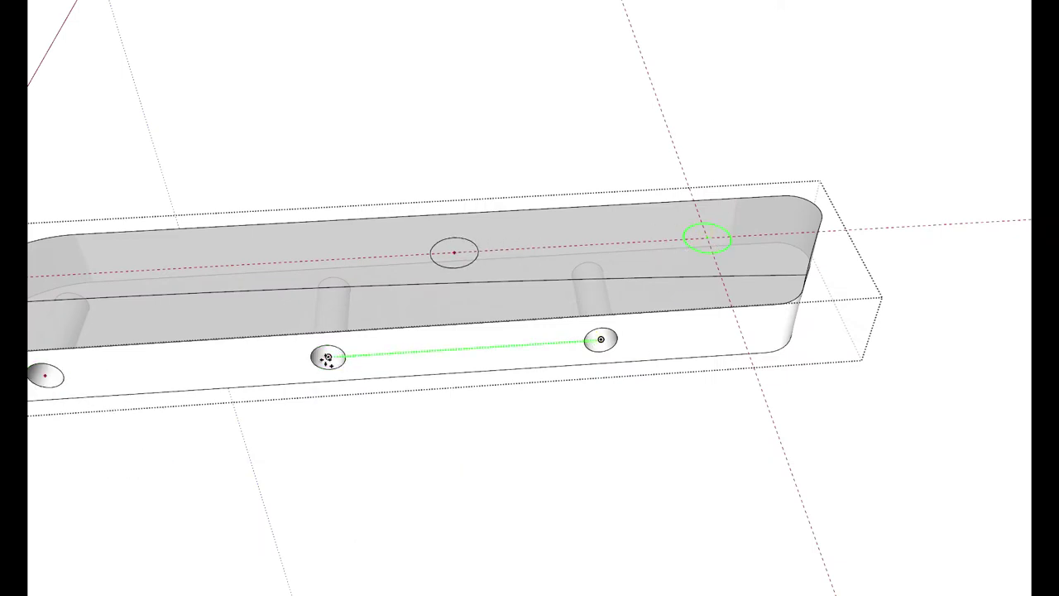
Orbit to a flatter angle and open the bracket group for editing
mouse_move(44, 376)
middle_mouse_down()
mouse_move(544, 315)
mouse_move(364, 360)
middle_mouse_up()
key("l")
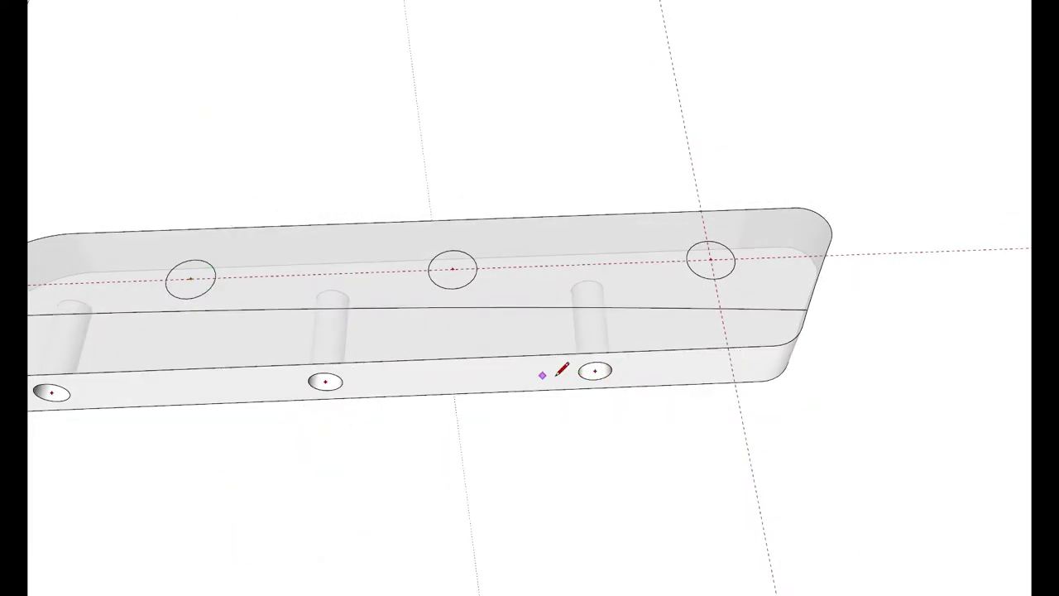
double_click(396, 241)
key("m")
middle_click_drag(453, 273, 465, 269)
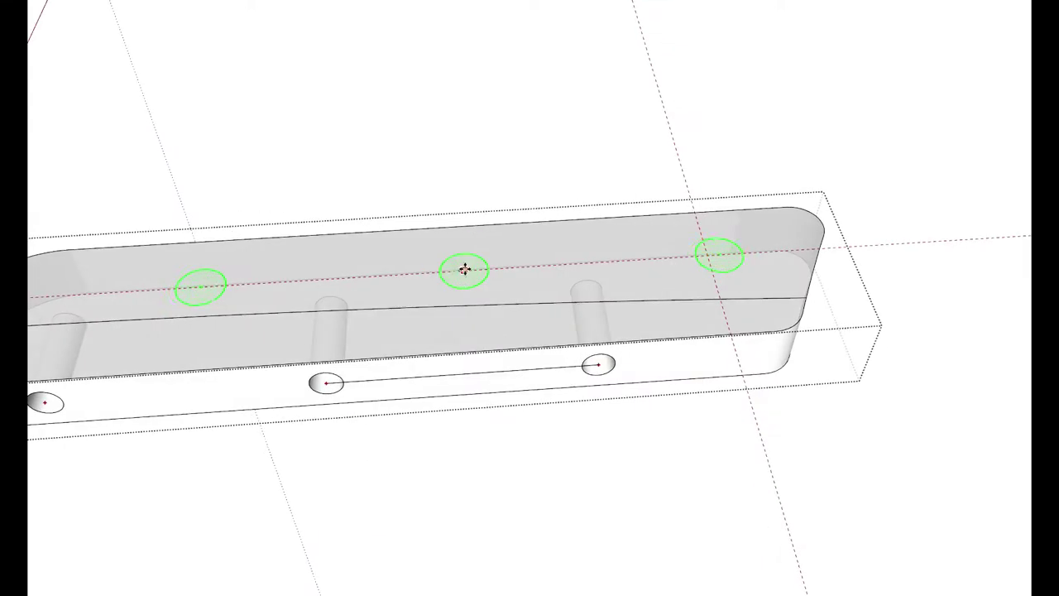
scroll(488, 371, "down", 3)
Orbit and zoom around the open group to check the bolt-hole centres
middle_click_drag(298, 378, 646, 417)
scroll(645, 417, "up", 3)
scroll(889, 338, "up", 2)
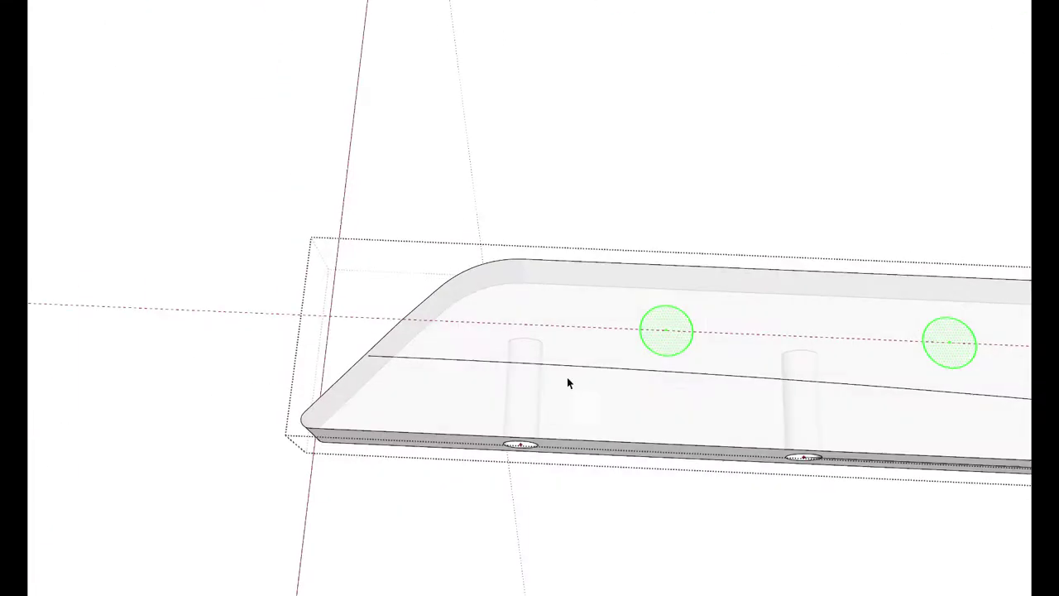
mouse_move(668, 330)
middle_mouse_down()
mouse_move(624, 461)
mouse_move(626, 319)
mouse_move(553, 350)
mouse_move(428, 357)
middle_mouse_up()
scroll(662, 386, "up", 3)
scroll(473, 390, "down", 4)
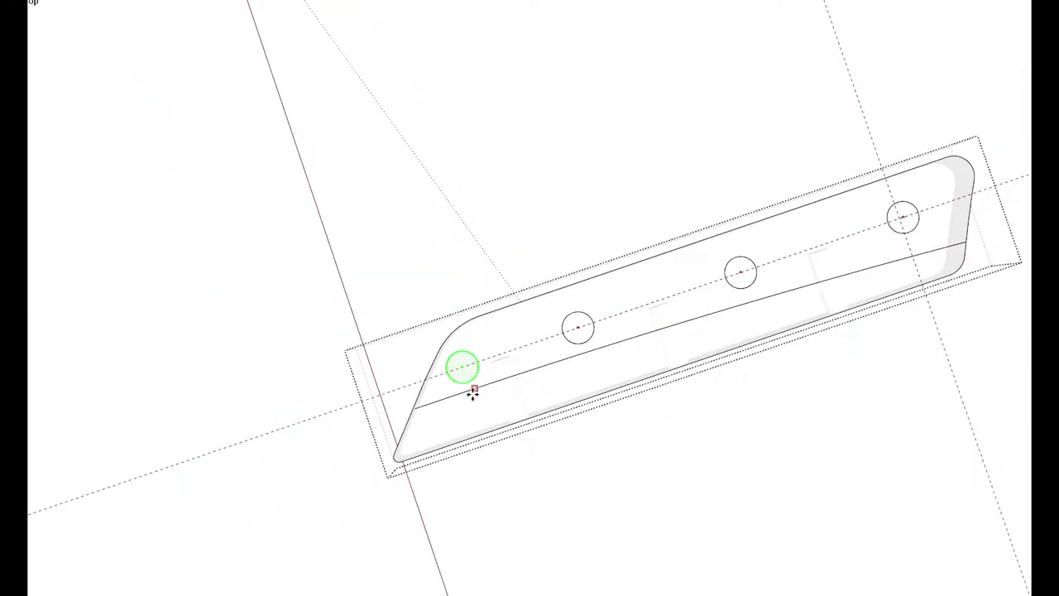
middle_click_drag(472, 390, 501, 303)
scroll(503, 323, "up", 2)
scroll(503, 323, "down", 4)
scroll(740, 238, "up", 1)
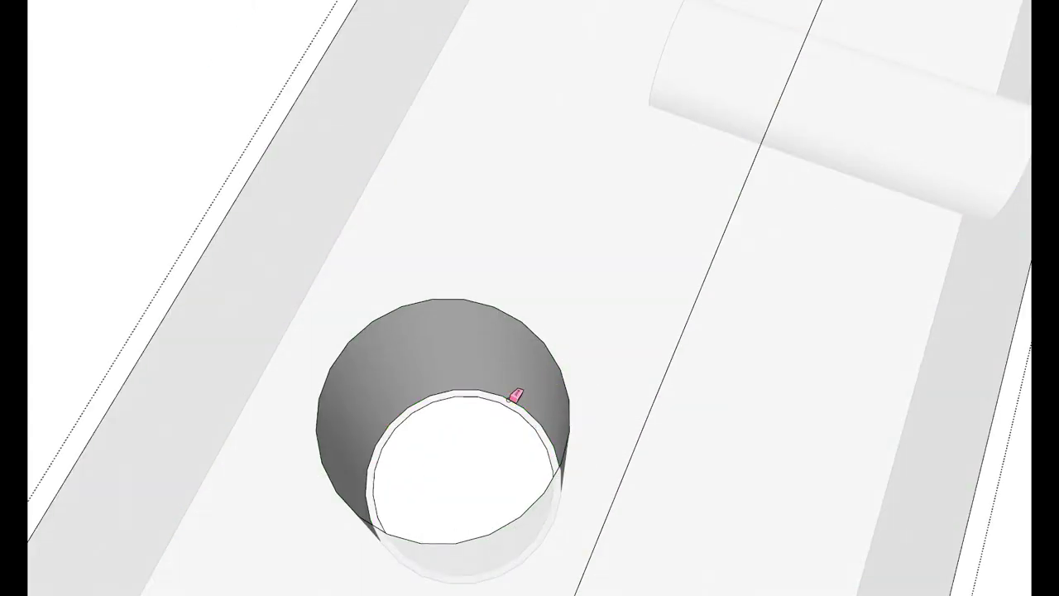
scroll(513, 395, "down", 3)
scroll(714, 114, "up", 3)
scroll(639, 154, "up", 1)
middle_click_drag(542, 215, 574, 213)
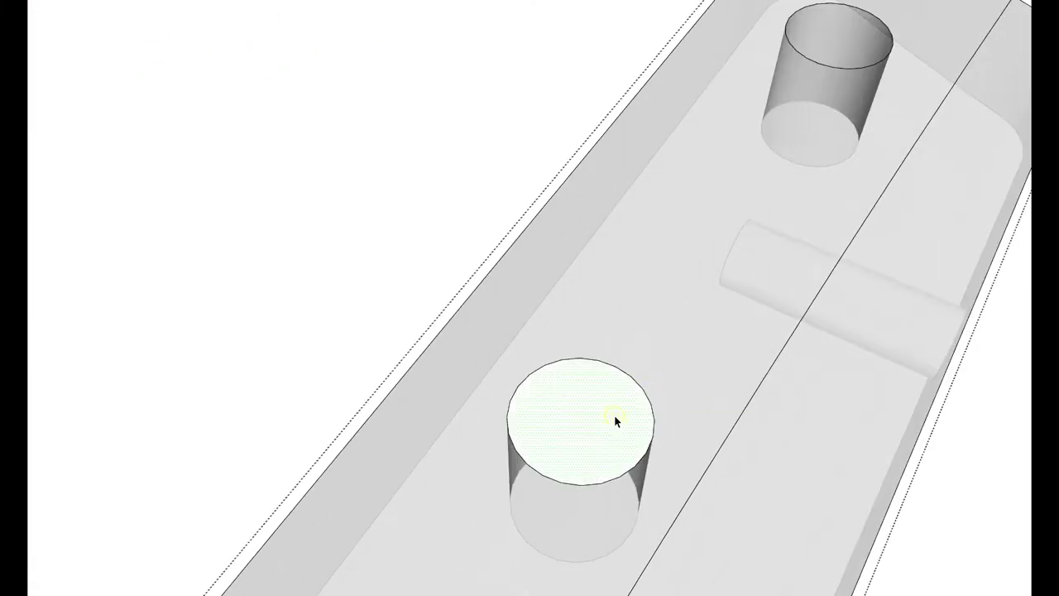
scroll(625, 393, "down", 2)
scroll(690, 294, "down", 2)
scroll(601, 474, "up", 3)
scroll(601, 473, "down", 3)
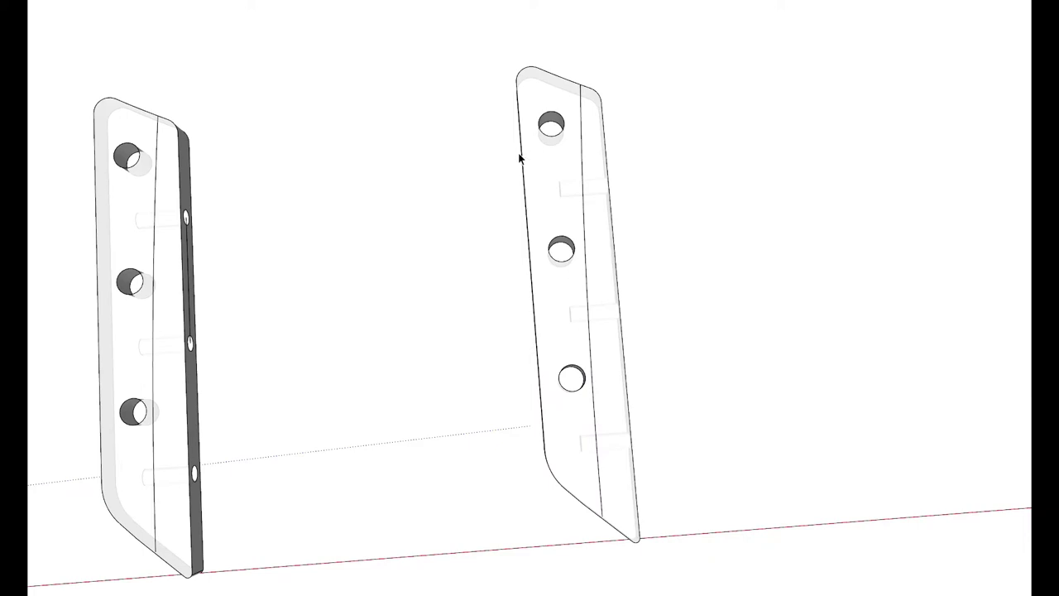
Select the right bracket and begin a lengthwise centre line along it
key("space")
left_click(579, 194)
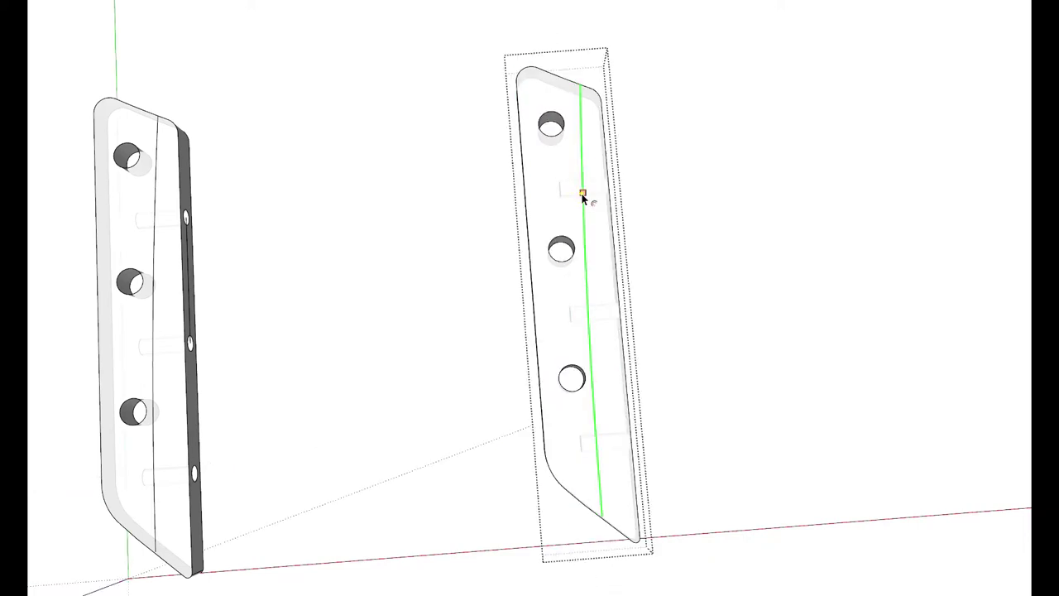
left_click(583, 166)
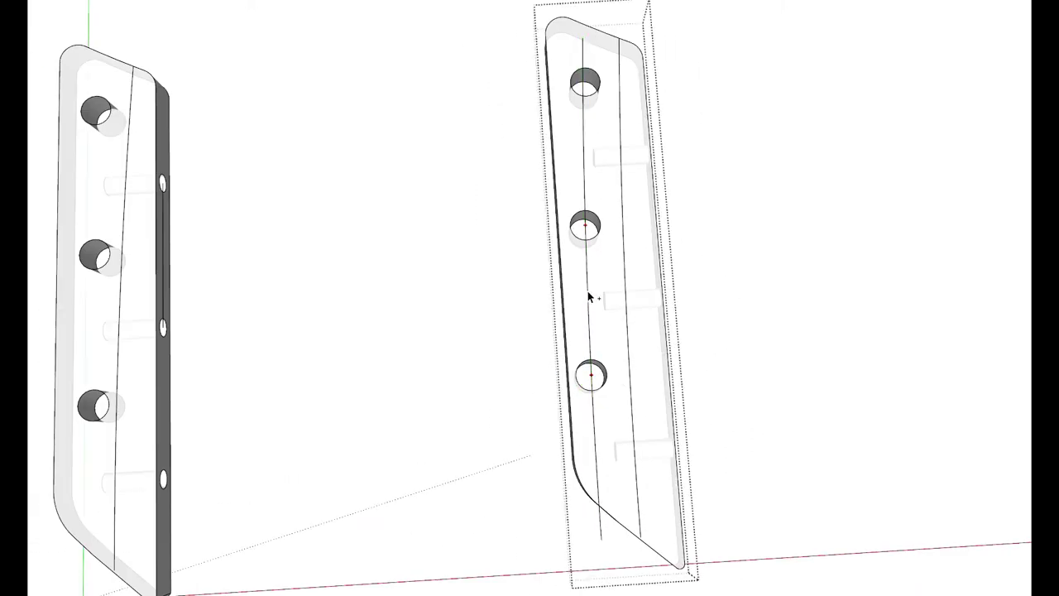
middle_click_drag(598, 278, 619, 389)
left_click(605, 185)
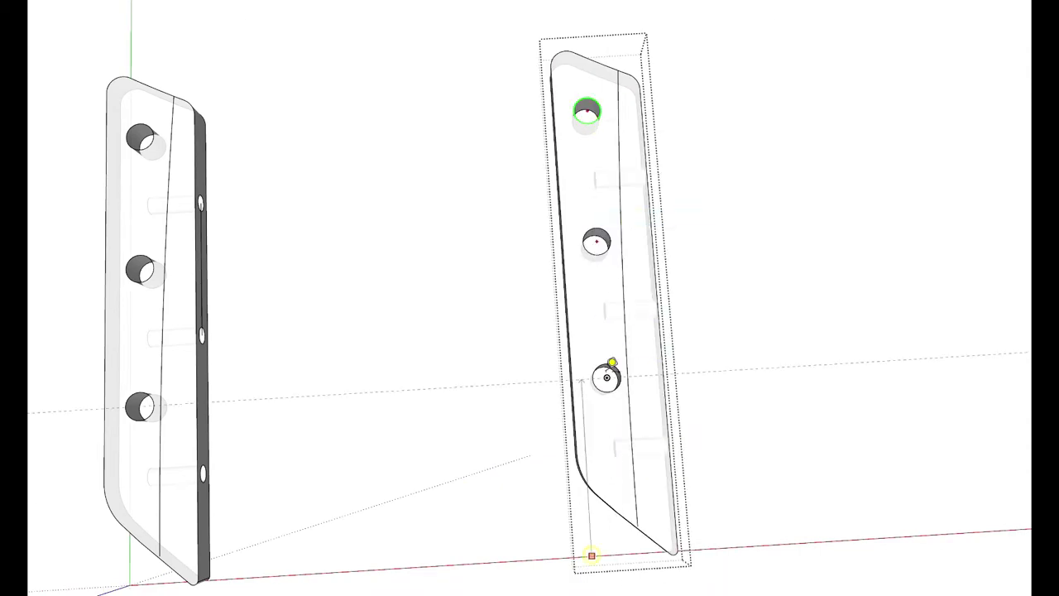
scroll(607, 377, "up", 3)
scroll(591, 113, "down", 3)
Mark the bolt-hole centres with Line and Move, then exit the bracket group
key("l")
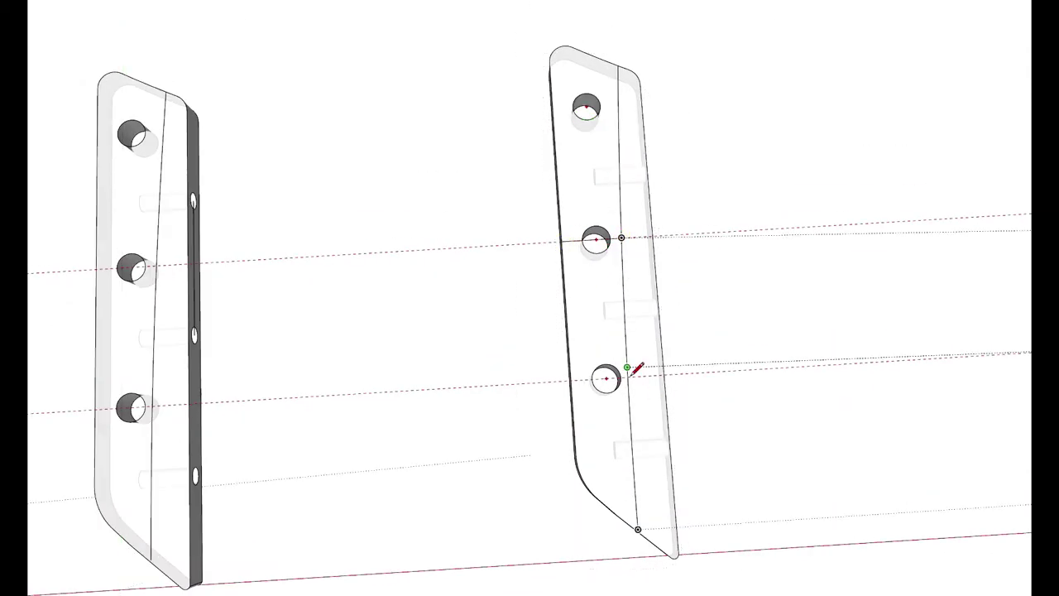
key("m")
scroll(596, 236, "up", 3)
middle_click_drag(574, 231, 608, 419, "shift")
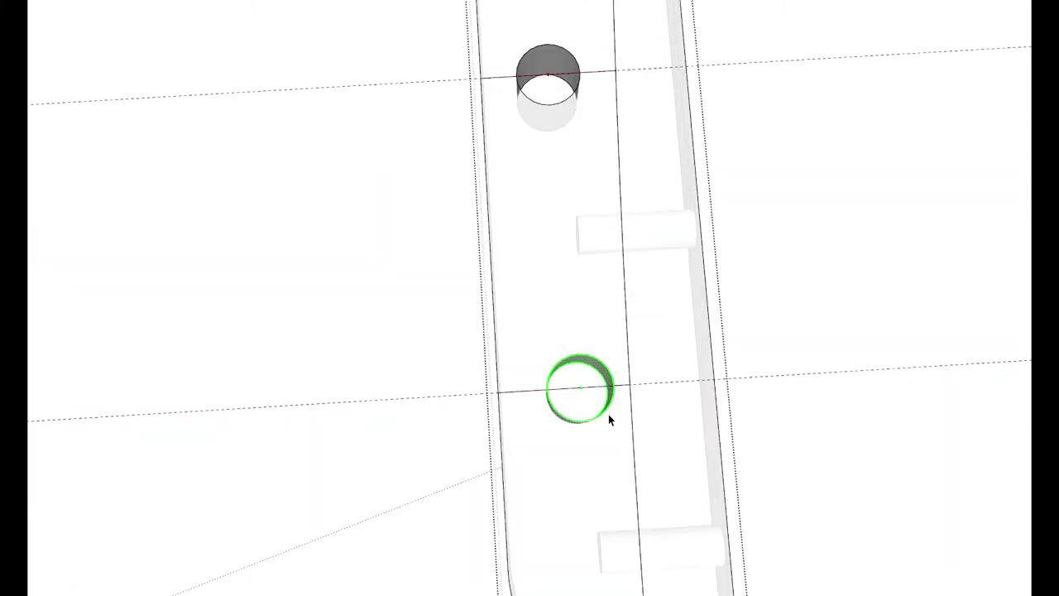
scroll(561, 389, "down", 3)
key("space")
left_click(492, 202)
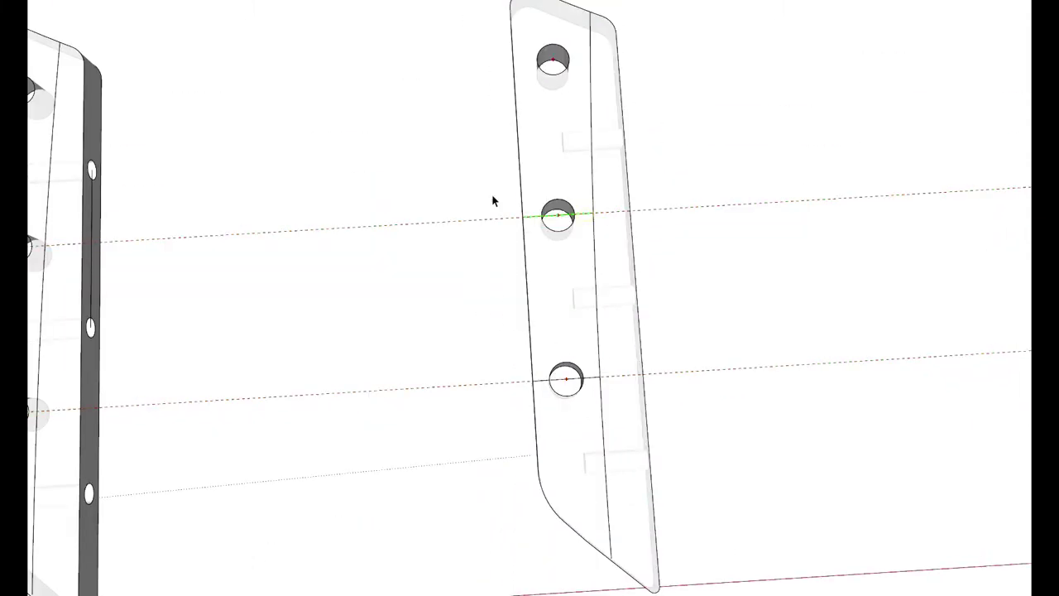
scroll(626, 331, "down", 3)
middle_click_drag(563, 284, 557, 351)
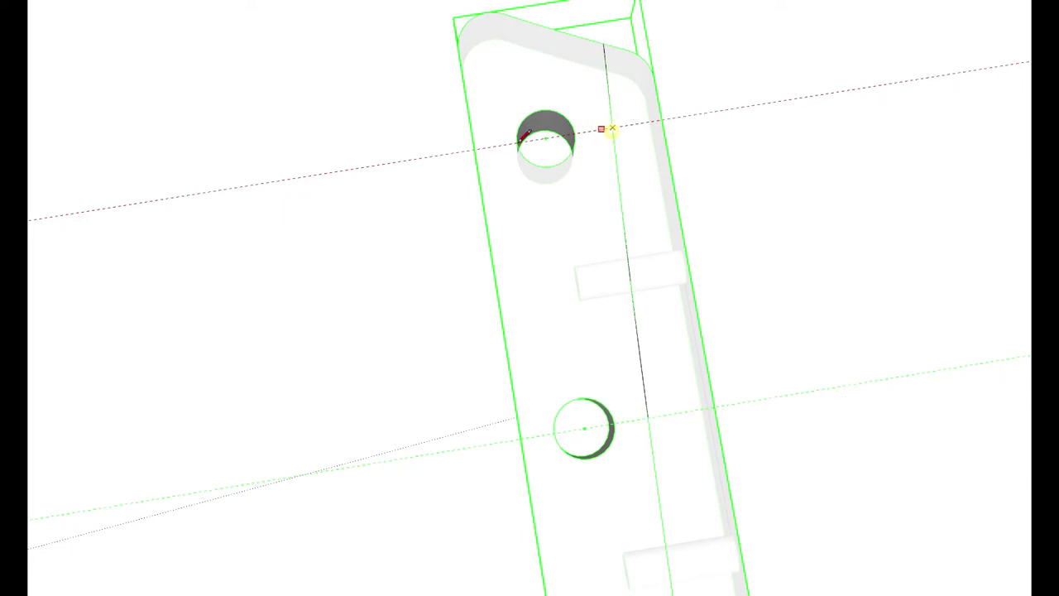
Reopen the right bracket to check it, exit with Escape, and clear the selection
double_click(604, 128)
scroll(543, 132, "up", 2)
scroll(544, 132, "down", 2)
key("Escape")
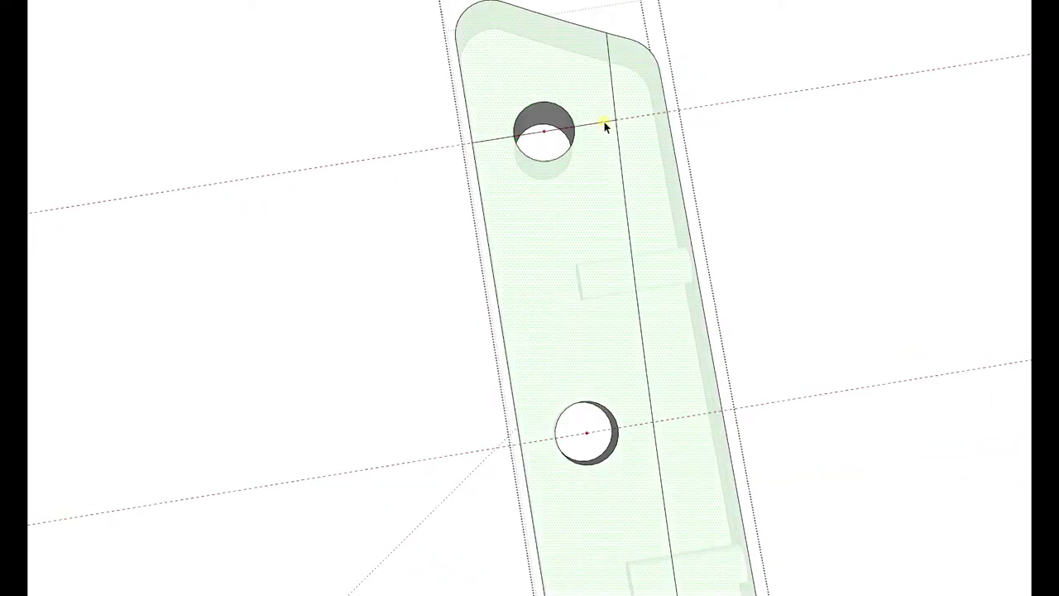
scroll(604, 121, "down", 3)
scroll(670, 82, "down", 2)
left_click(679, 91)
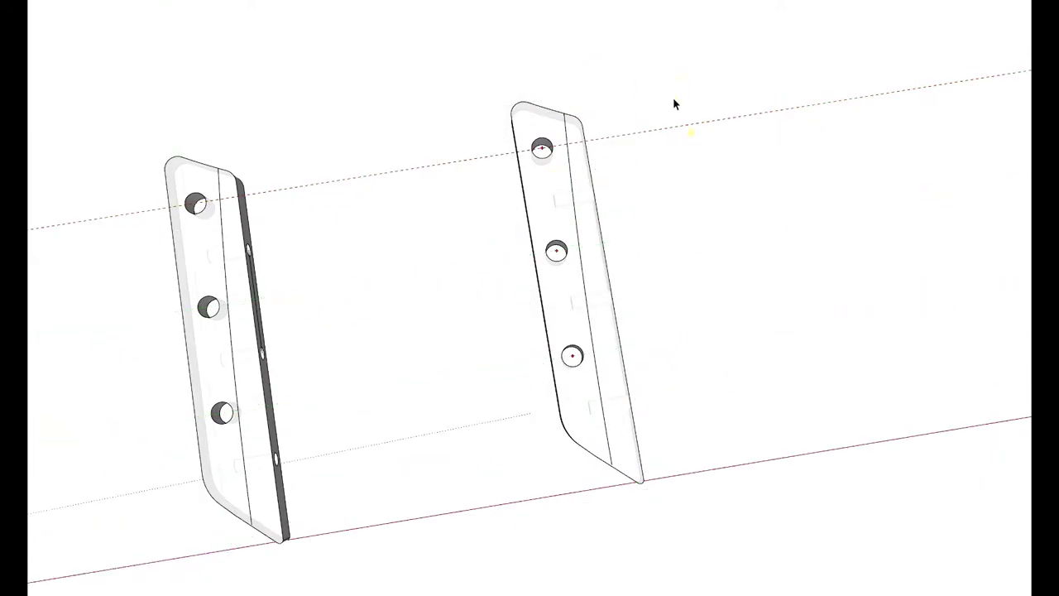
scroll(547, 157, "up", 2)
scroll(563, 232, "down", 1)
scroll(354, 343, "down", 3)
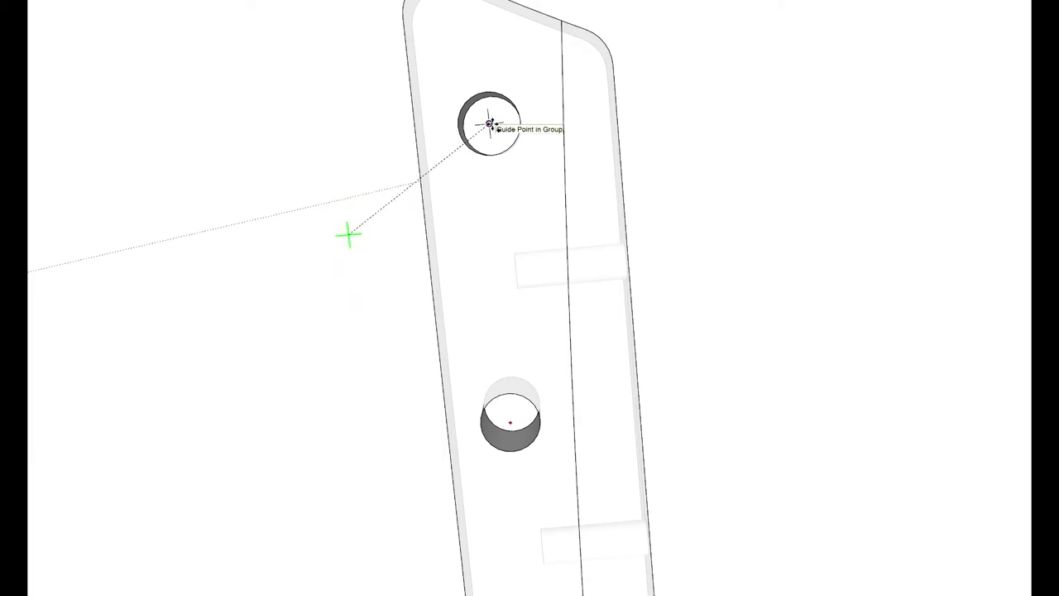
Zoom in close on a bolt hole to view its cross-shaped centre mark
scroll(489, 124, "down", 1)
scroll(513, 389, "down", 2)
scroll(521, 430, "up", 4)
scroll(509, 414, "up", 4)
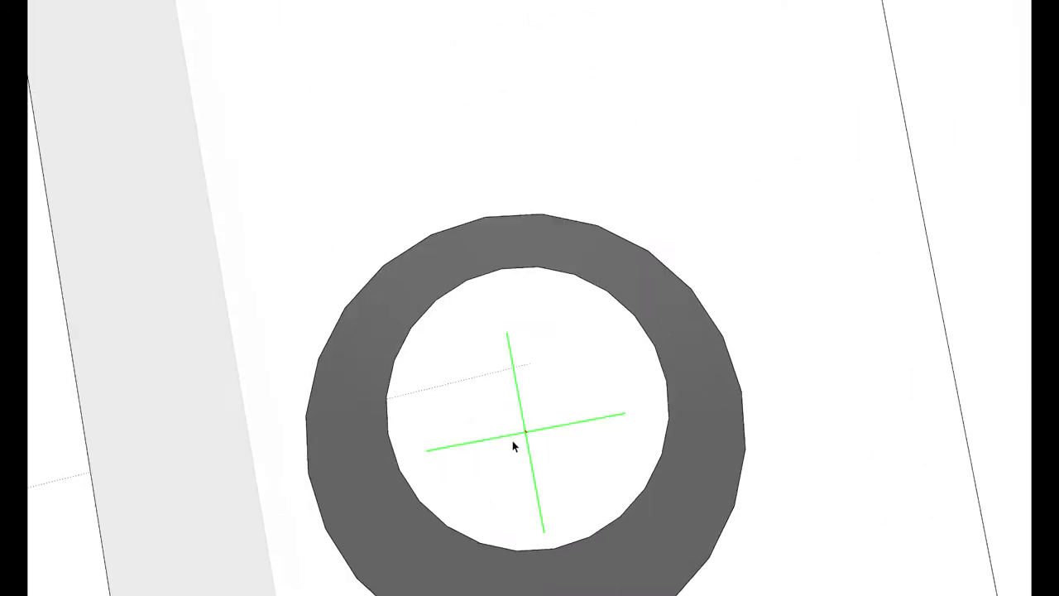